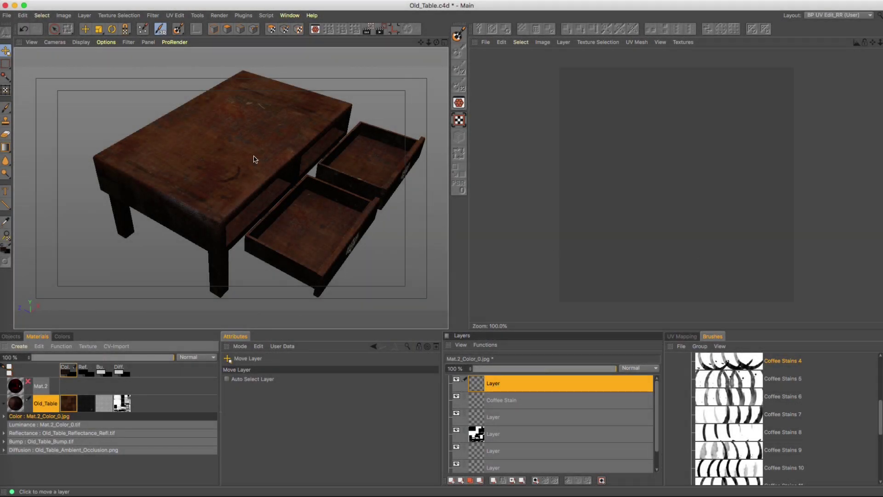
Step: Orbit to a near-frontal view of the table, then bring up Photoshop showing Stain.png
left_click_drag(254, 158, 225, 167, "alt")
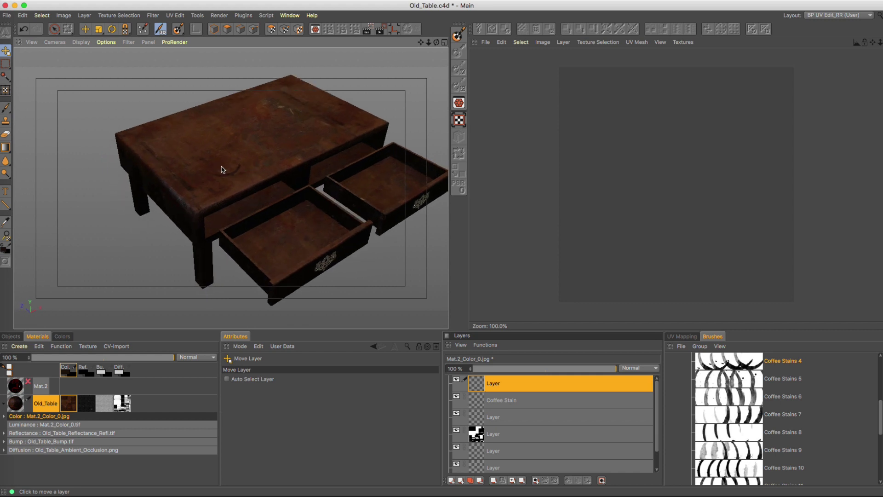
left_click_drag(283, 221, 165, 166, "alt")
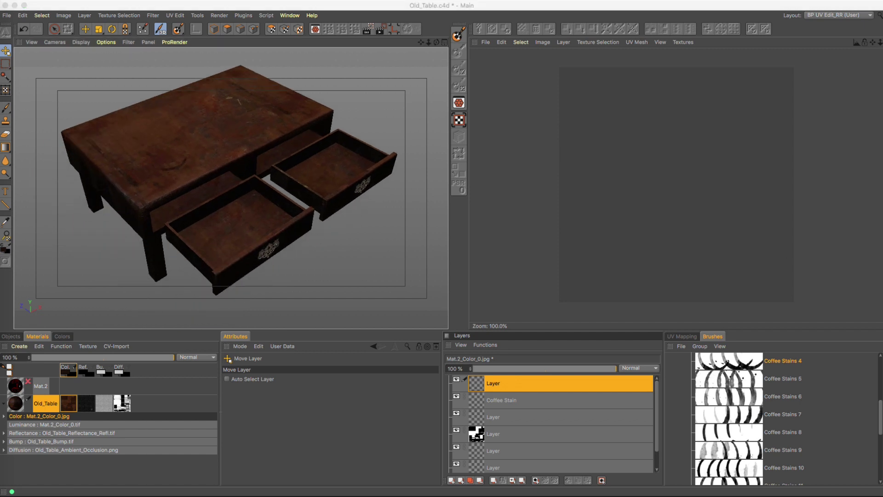
mouse_move(2, 203)
left_click(2, 203)
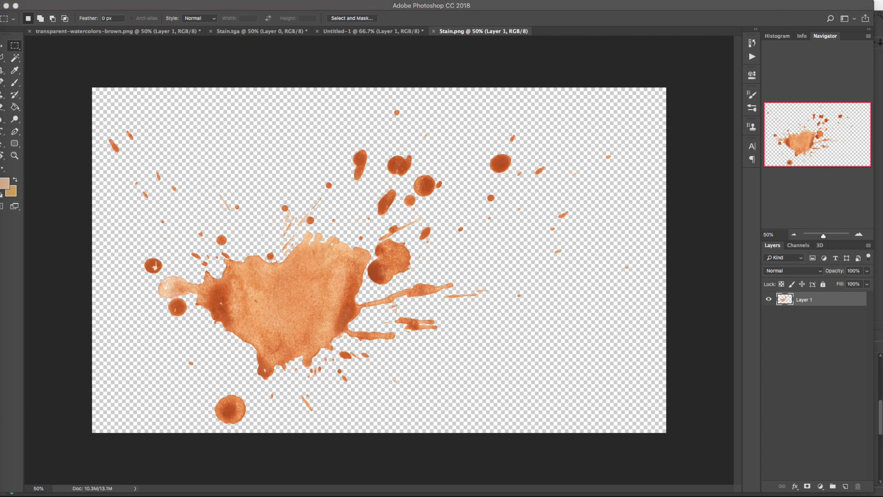
Step: Preview Stain.png, marquee-select the whole stain canvas, and return to Cinema 4D
key("space")
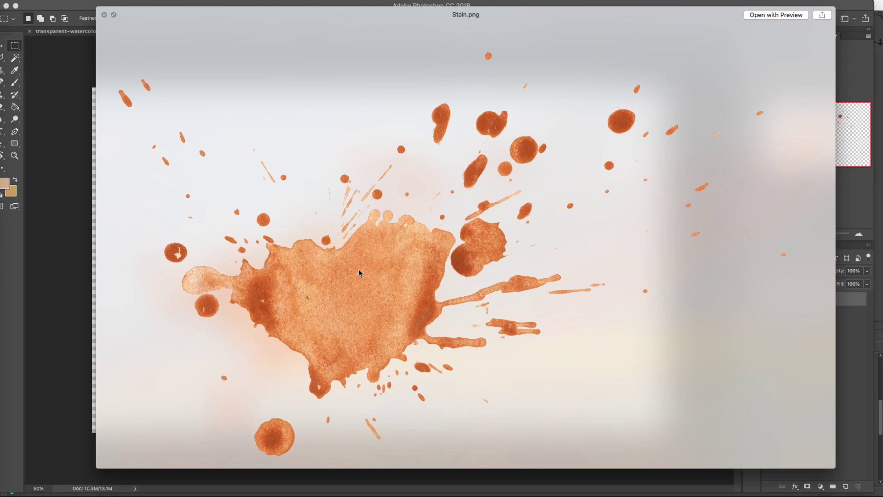
key("space")
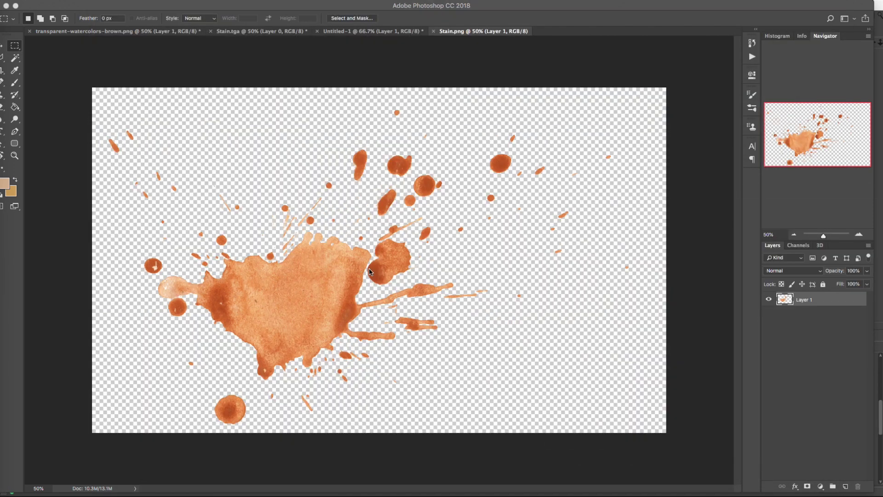
left_click_drag(62, 73, 690, 469)
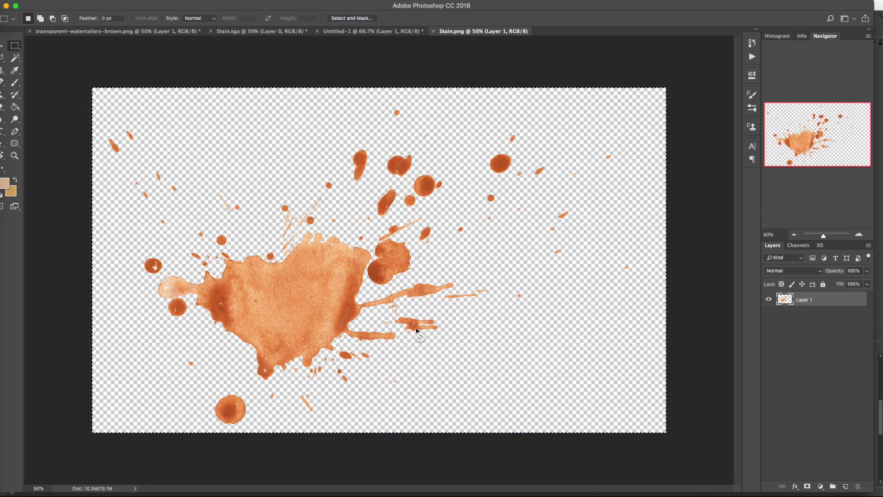
key("super+Tab")
key("super+Tab")
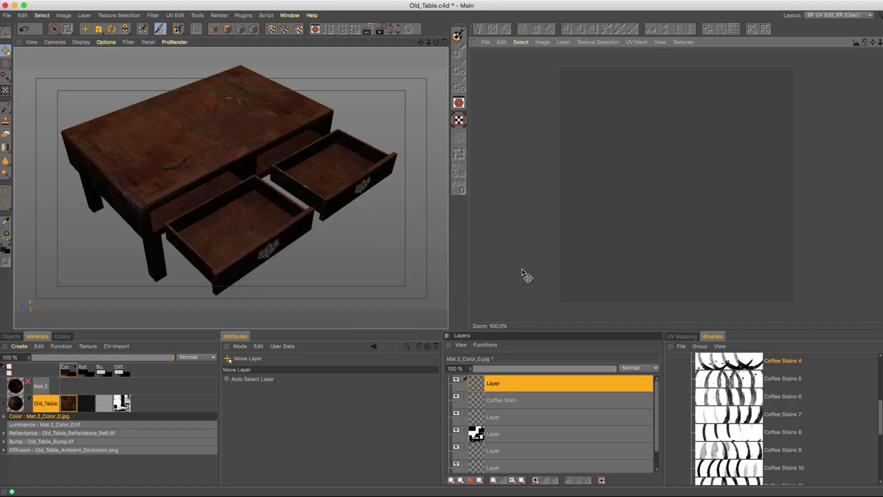
Step: Paste the stain into Old_Table's Color texture, then undo the paste that arrived on black
left_click(70, 409)
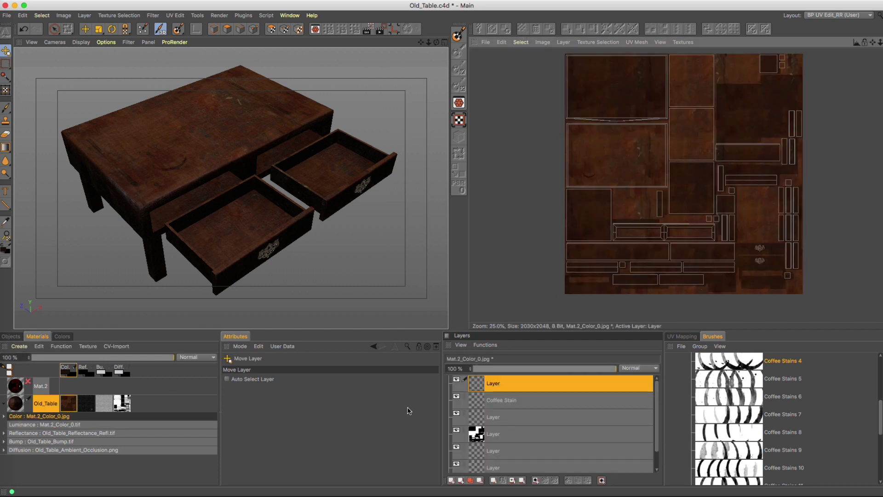
left_click(491, 386)
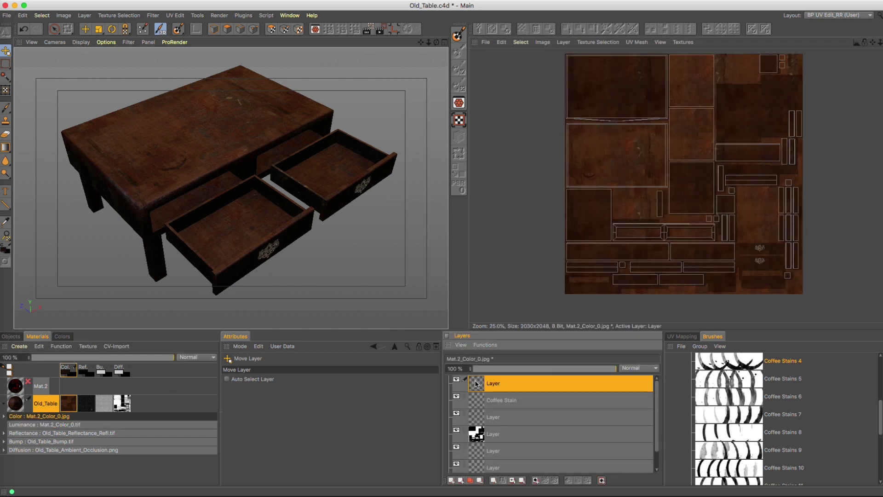
left_click(668, 220)
key("super+v")
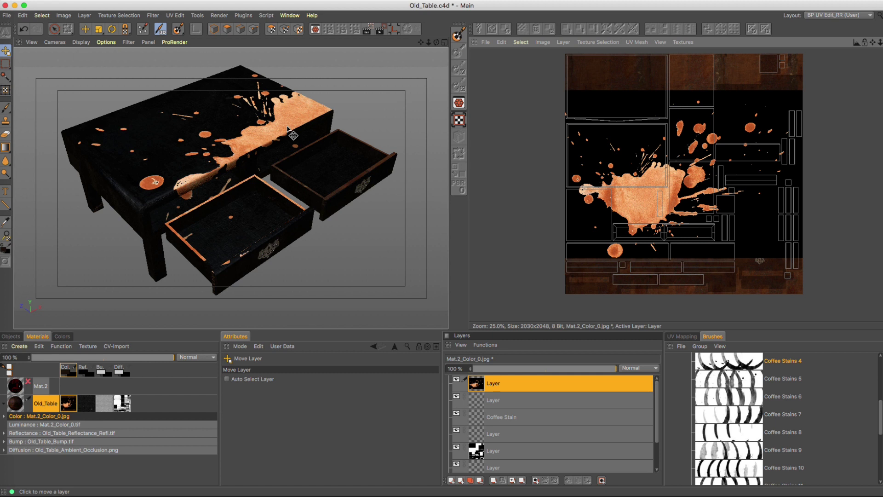
key("super+z")
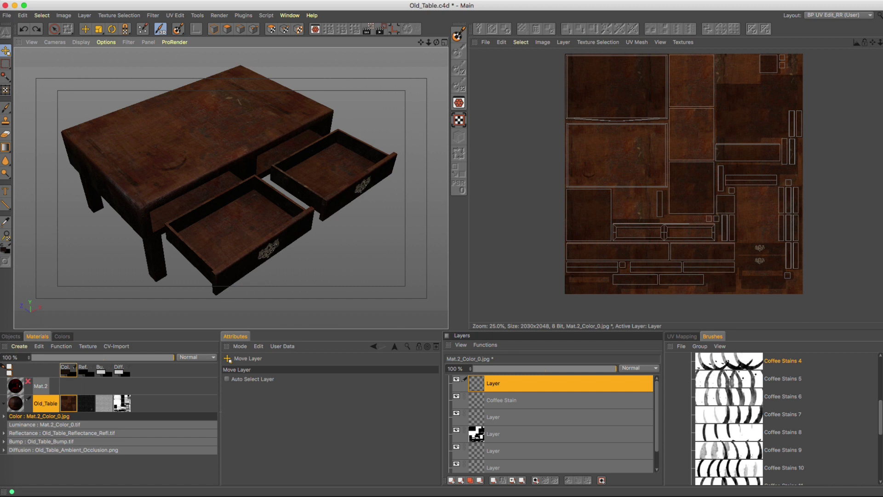
Step: Open Stain.png in the texture view and use its Alpha layer to mask the Background
left_click_drag(508, 215, 519, 213)
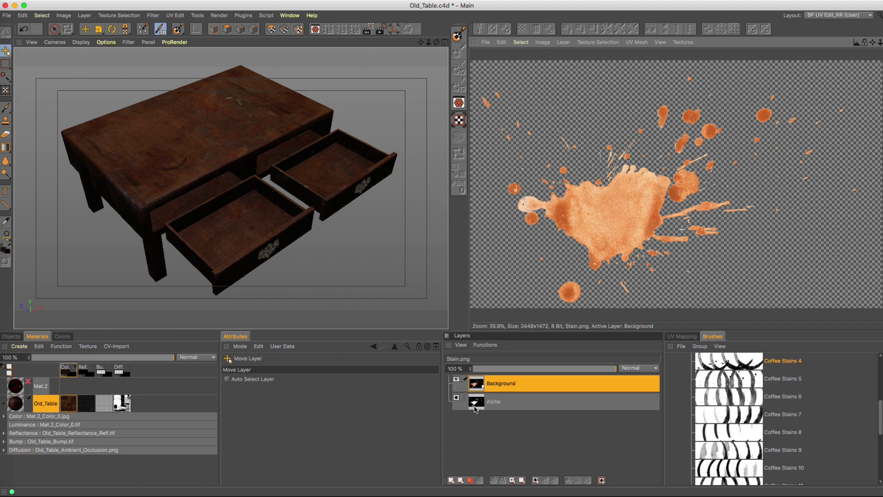
left_click_drag(476, 409, 516, 392)
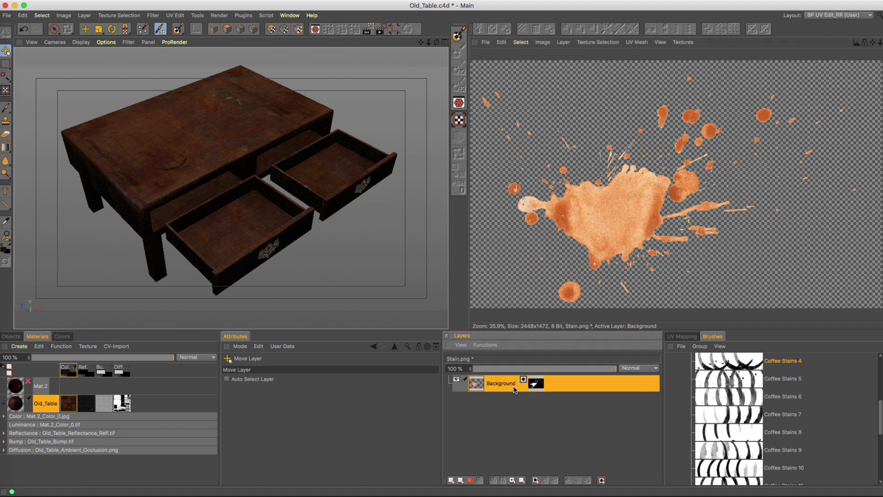
left_click(501, 42)
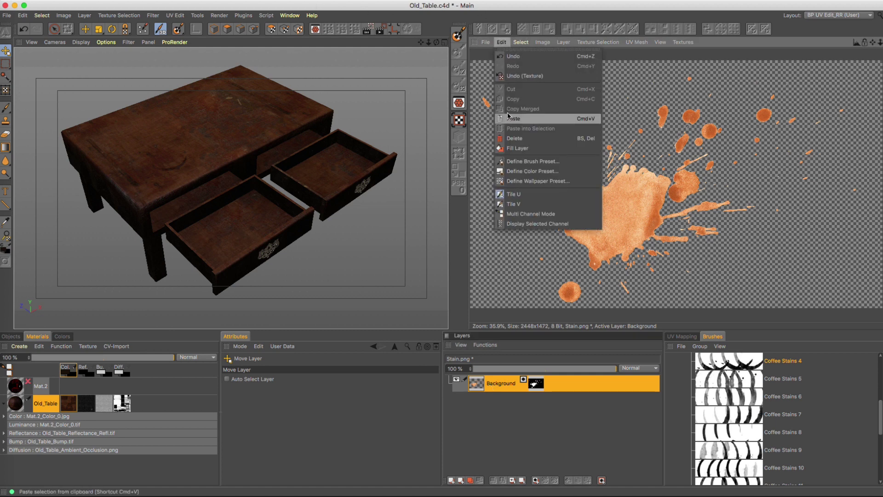
left_click(480, 389)
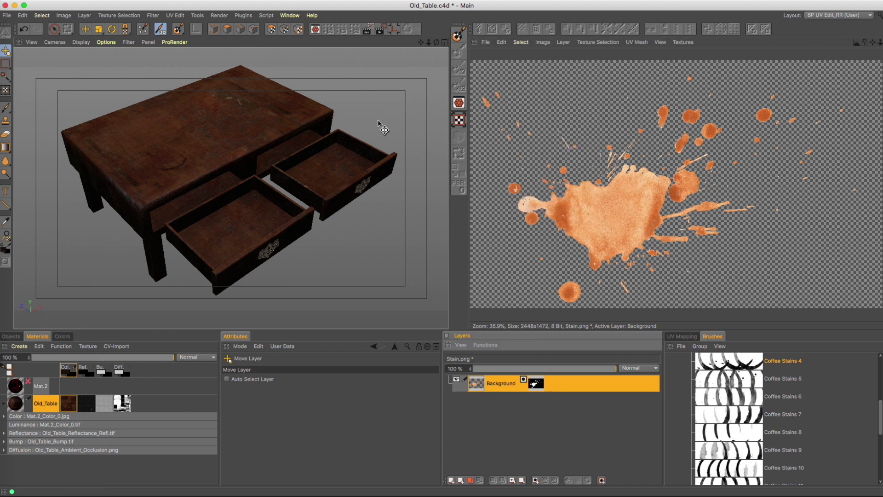
Step: Select all of the masked stain with Rectangle Selection and copy it
left_click(6, 64)
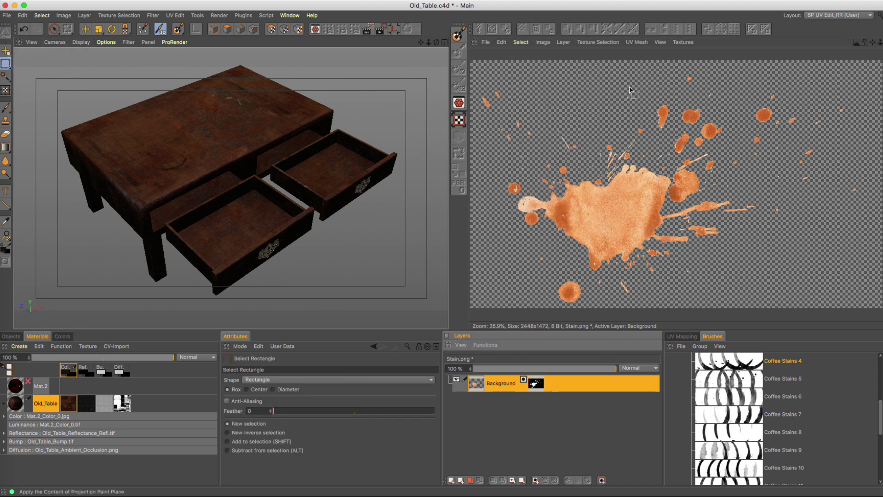
key("super+a")
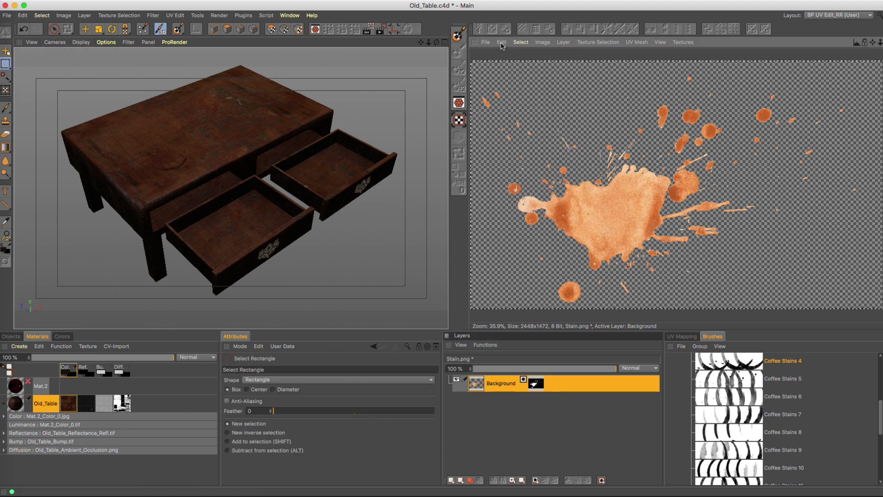
left_click(502, 42)
left_click(509, 102)
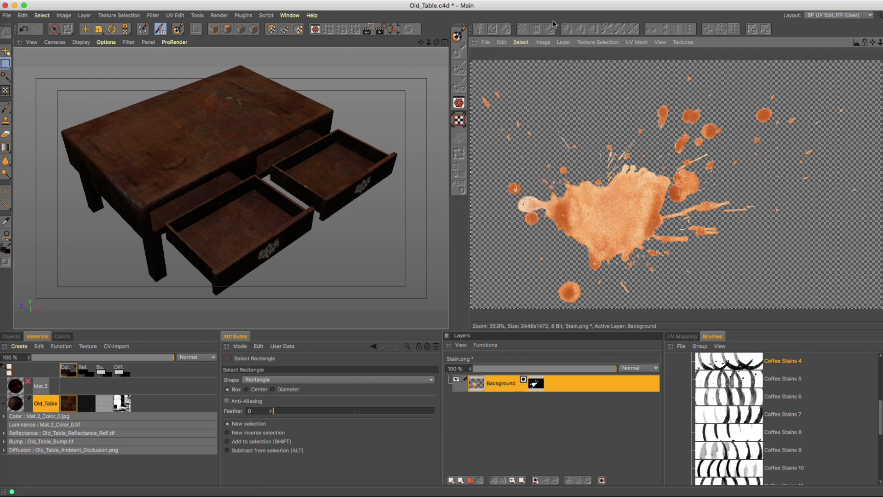
Step: Paste the stain as a new Color texture layer and scale it down onto the tabletop
left_click(77, 407)
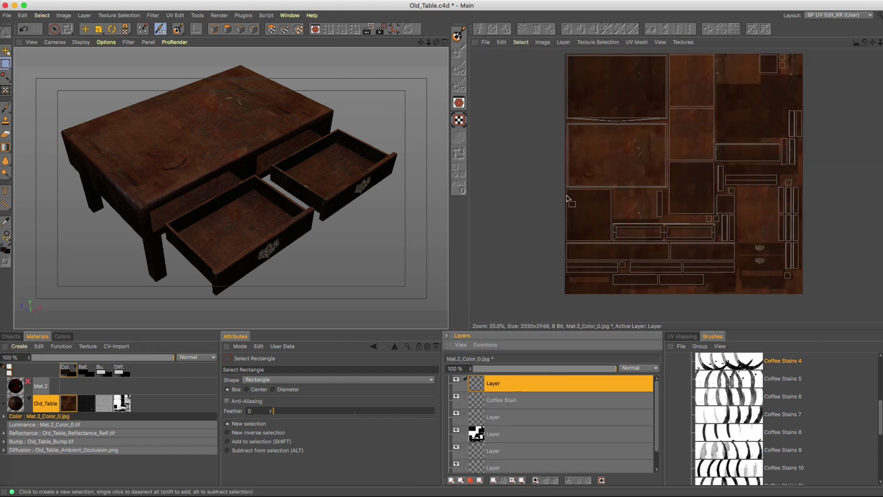
key("super+v")
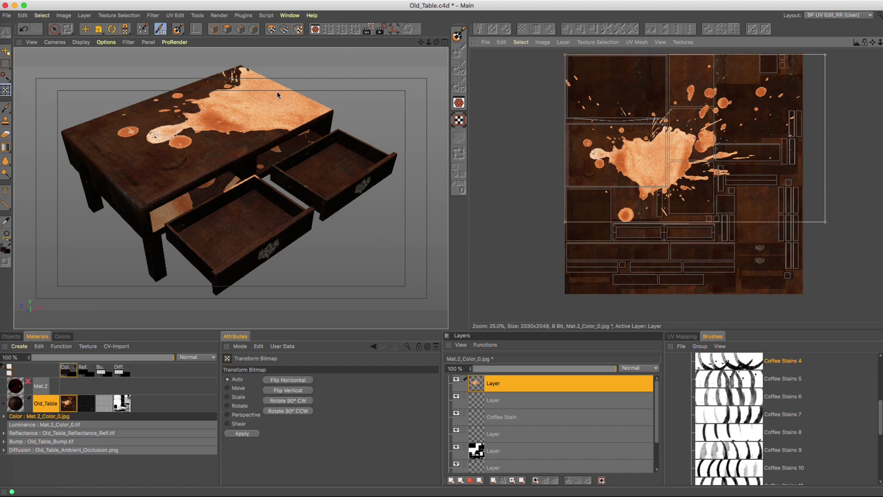
left_click(6, 90)
left_click_drag(825, 56, 599, 171)
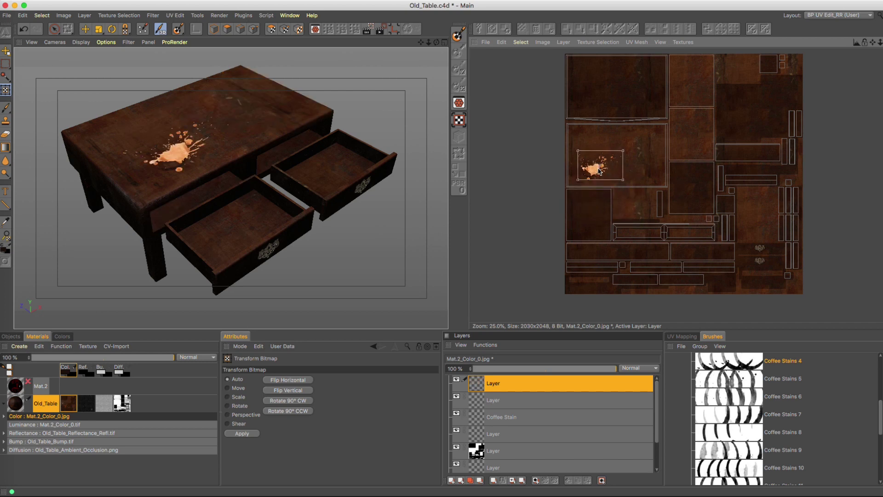
Step: Try Overlay, Screen and Color Dodge blends on the stain layer, then undo and delete it
key("e")
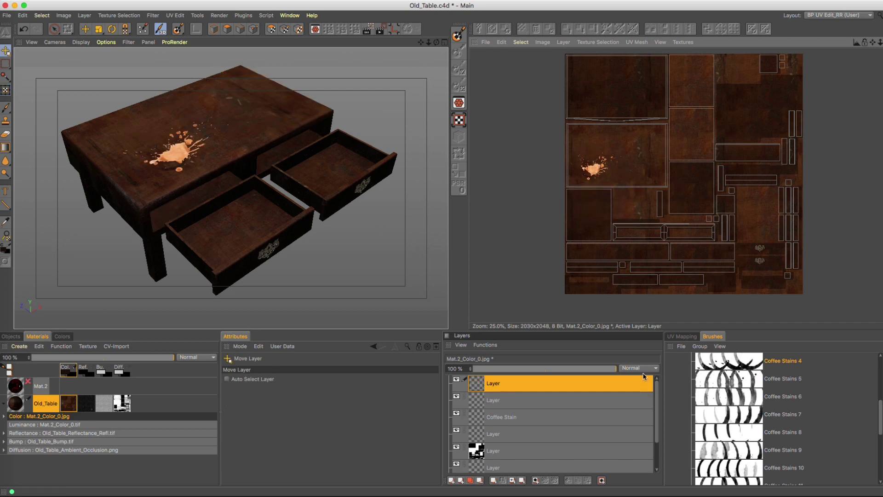
left_click(644, 368)
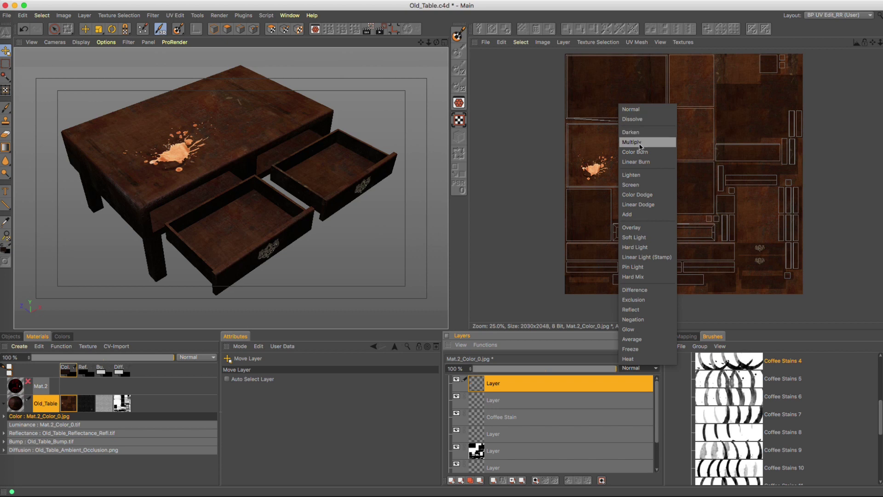
left_click(641, 227)
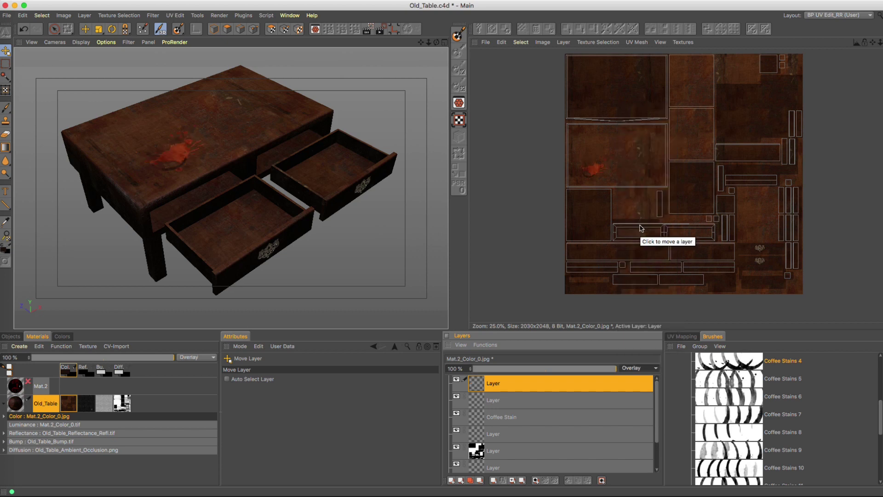
left_click(633, 368)
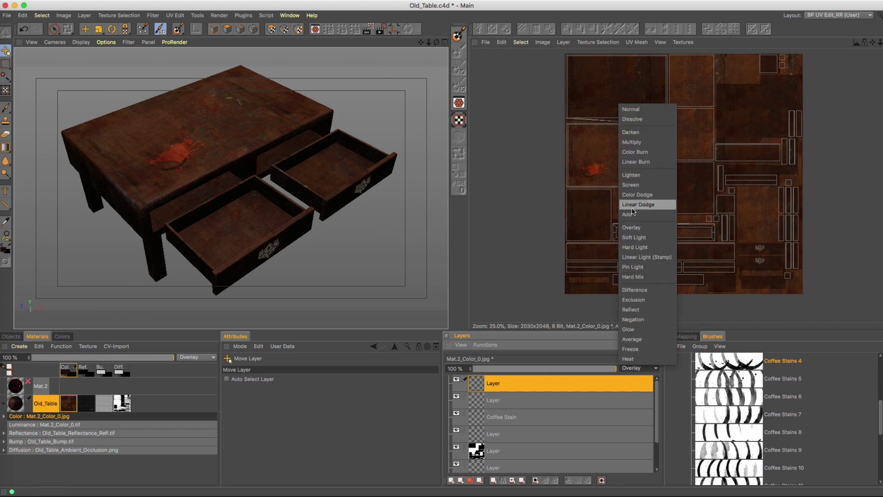
left_click(631, 184)
left_click(639, 369)
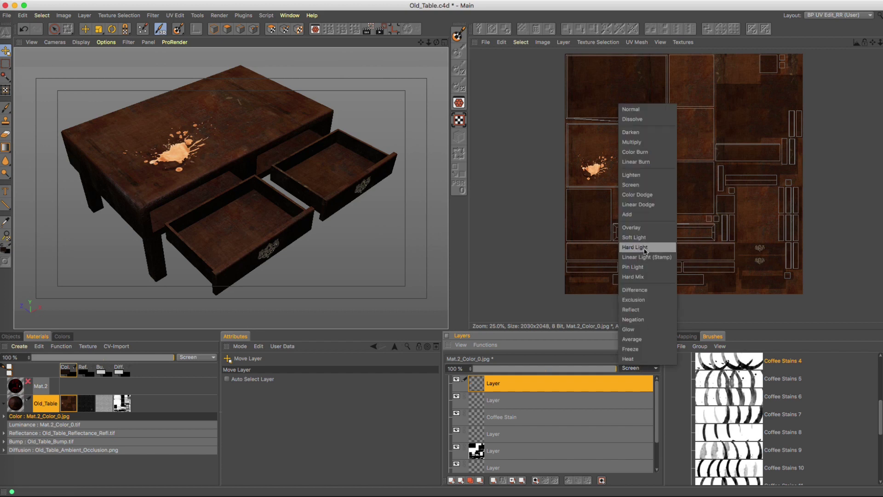
left_click(646, 205)
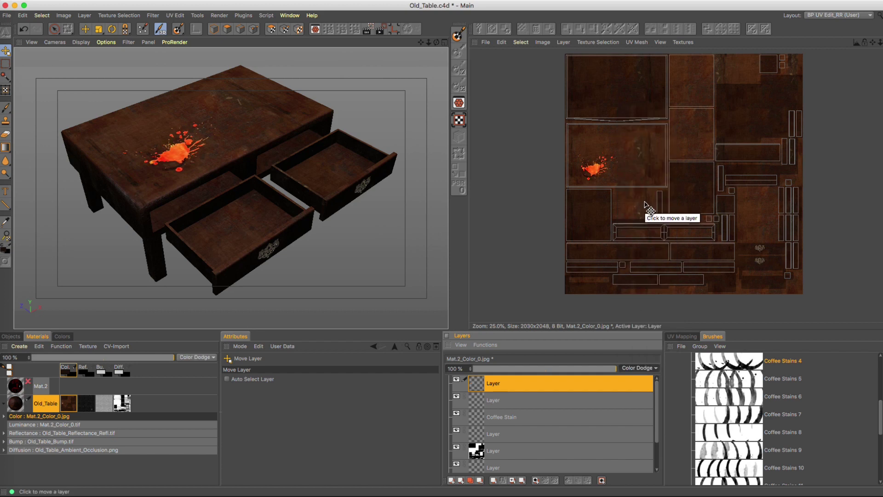
key("super+z")
key("super+z")
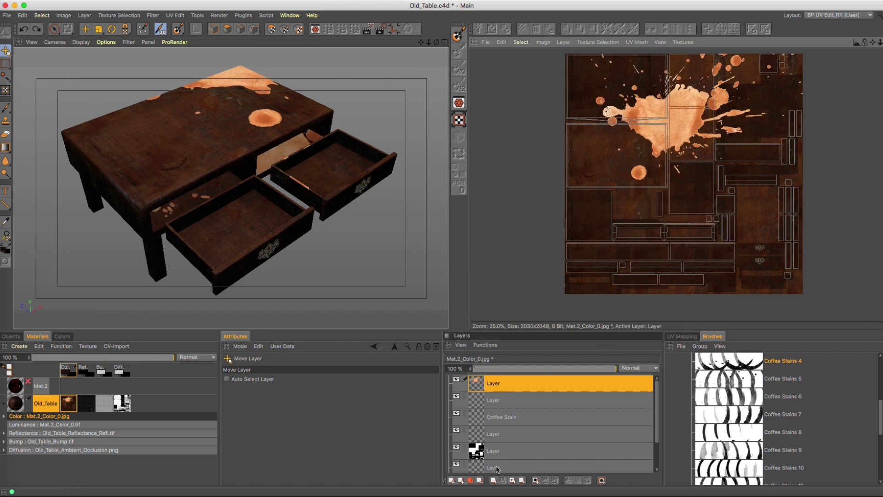
key("Delete")
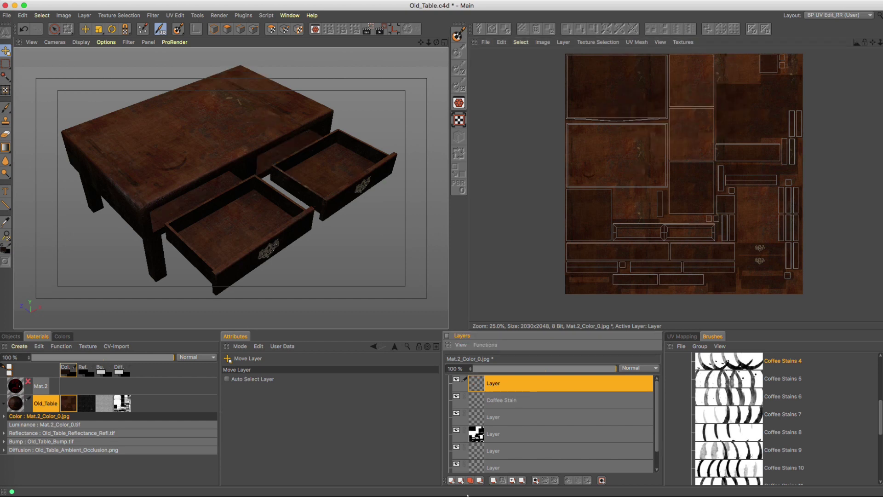
Step: On a new layer with Projection Painting on, move and scale the stain onto the tabletop's left side
left_click(452, 480)
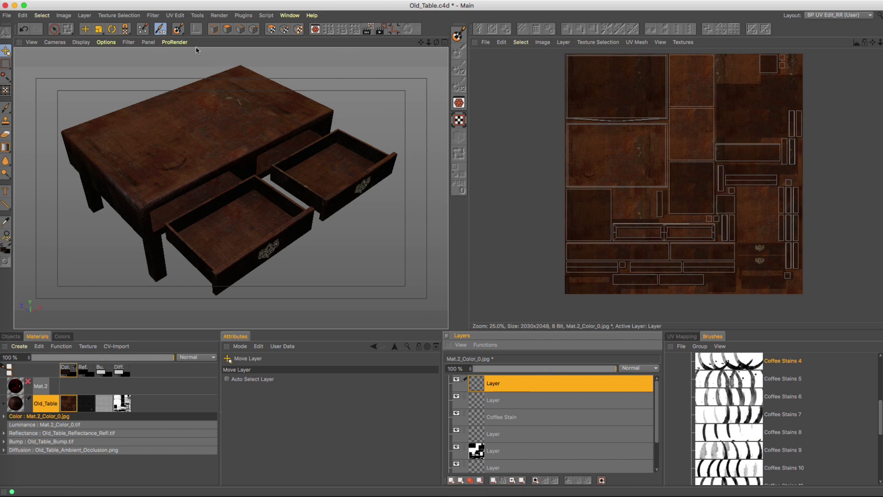
left_click(178, 29)
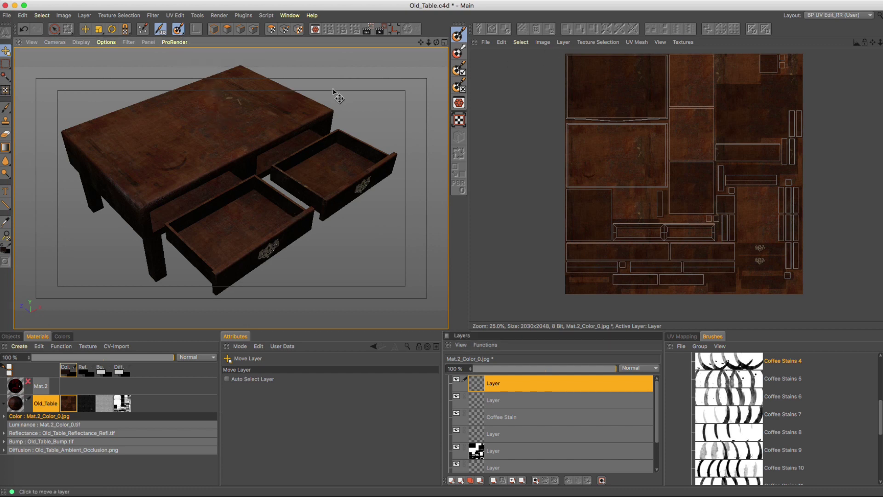
key("t")
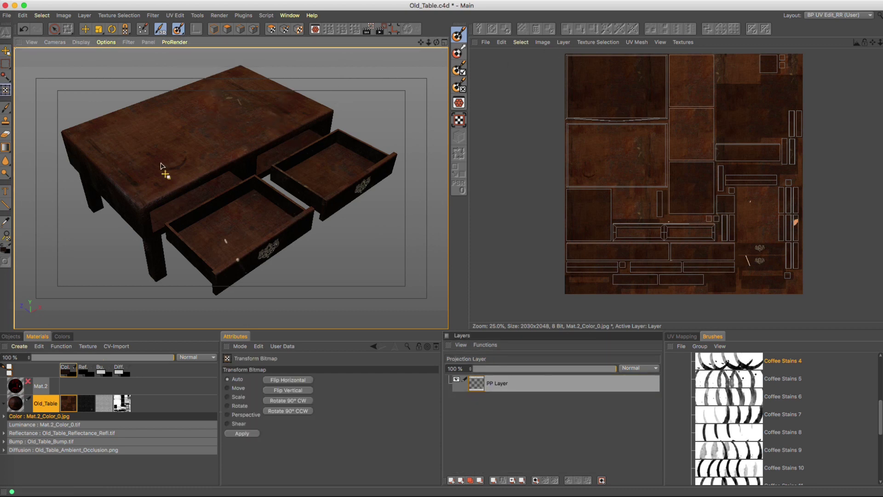
left_click_drag(233, 201, 213, 190)
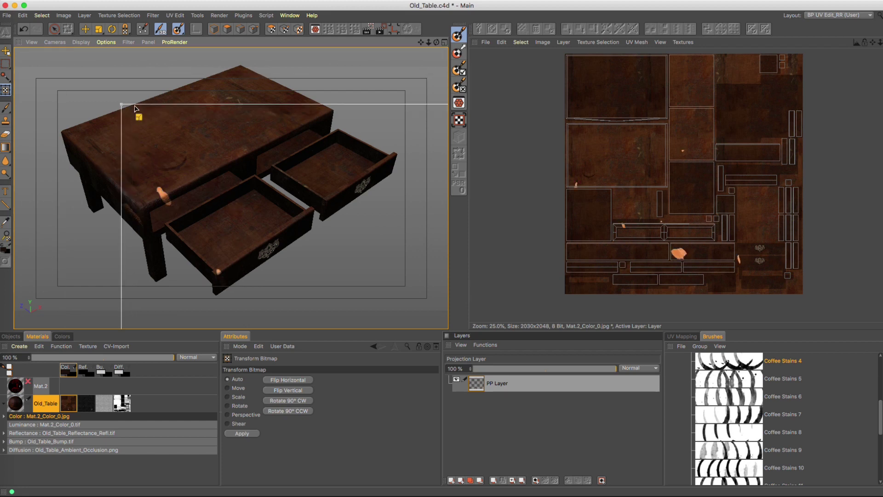
left_click_drag(154, 139, 126, 101)
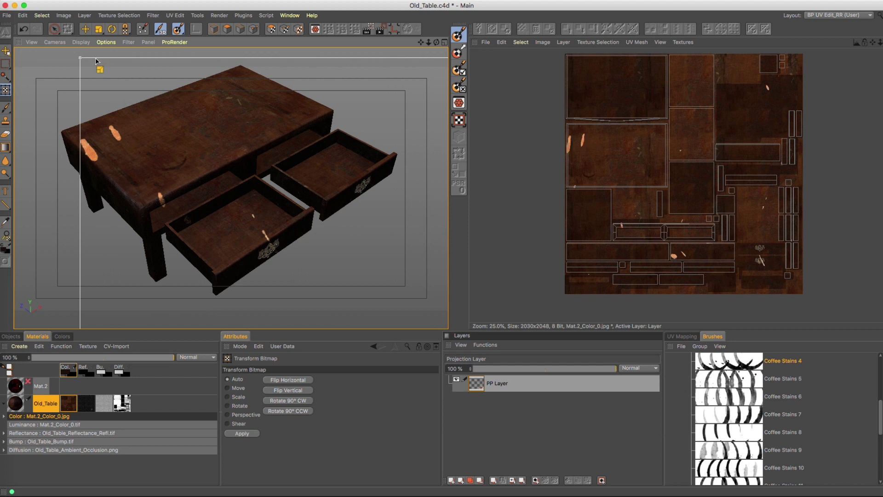
left_click_drag(80, 60, 116, 106)
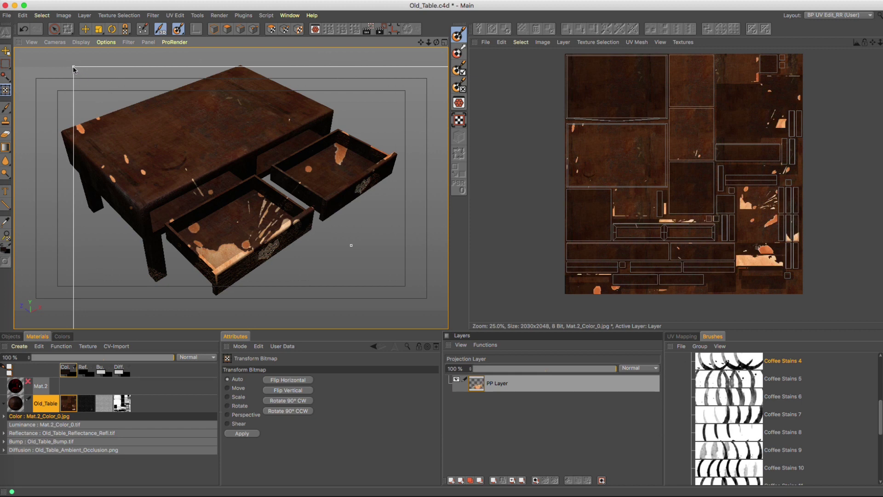
left_click_drag(73, 68, 342, 278)
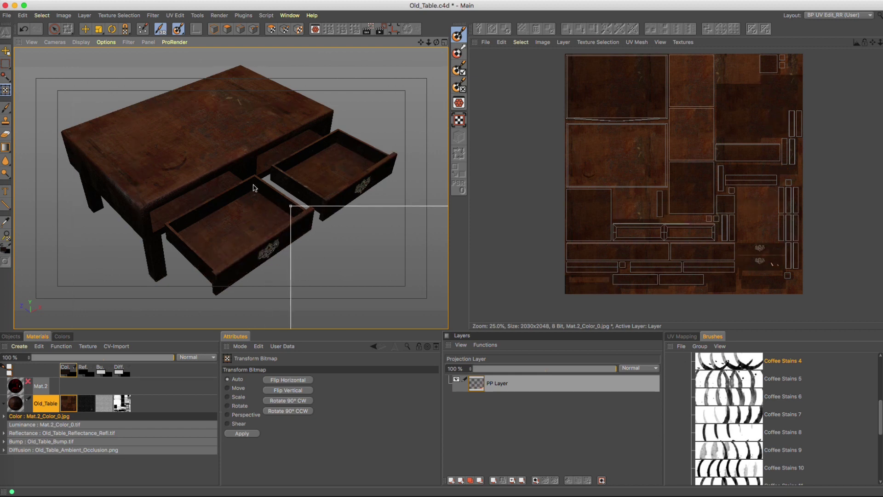
left_click_drag(253, 187, 214, 160)
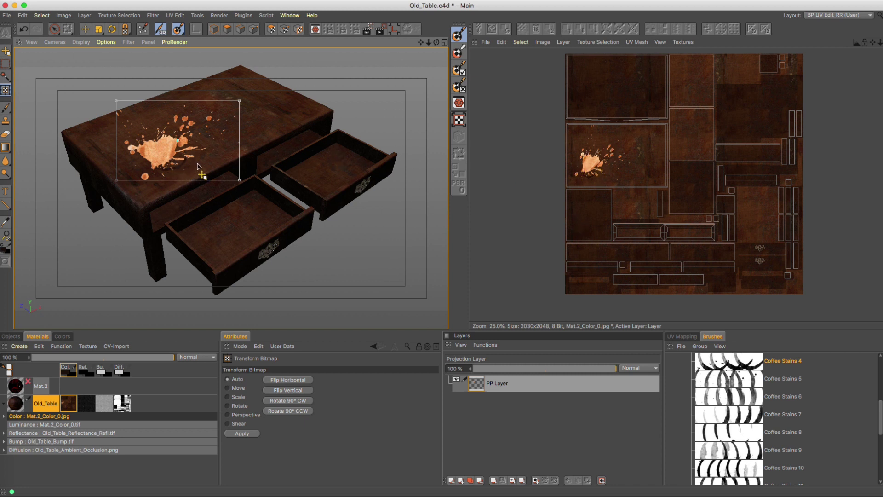
key("e")
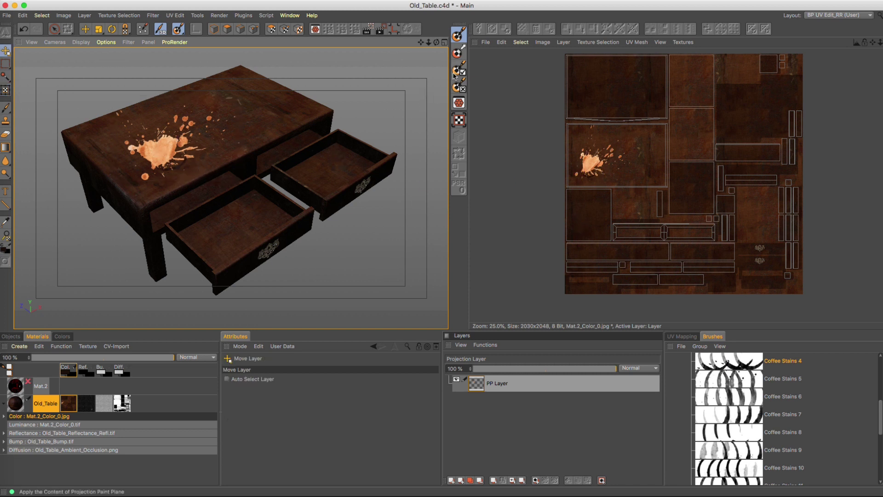
Step: Apply the projection to bake the stain into the layer, orbit to inspect it, then undo
left_click(455, 75)
mouse_move(223, 137)
left_mouse_down("alt")
mouse_move(151, 134)
mouse_move(218, 146)
left_mouse_up("alt")
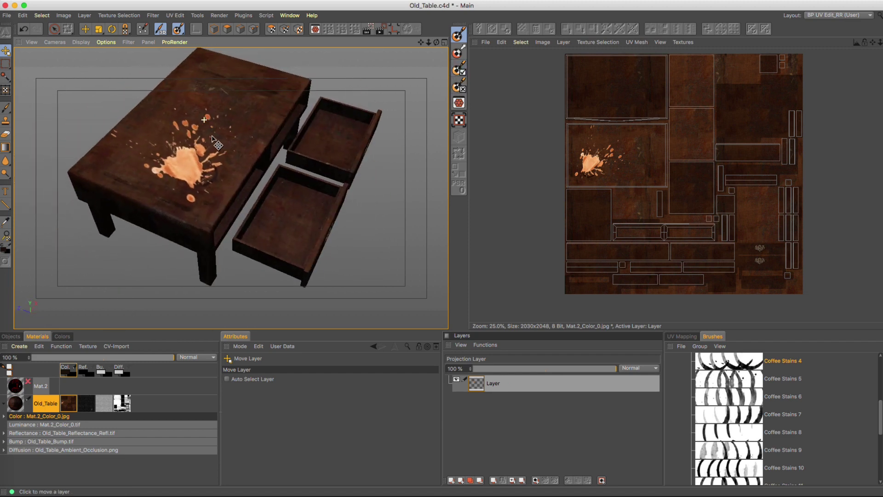
key("ctrl+z")
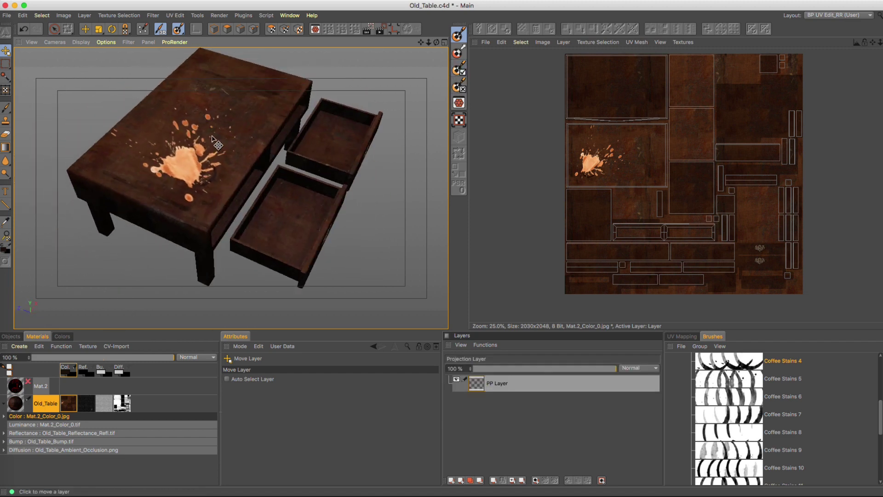